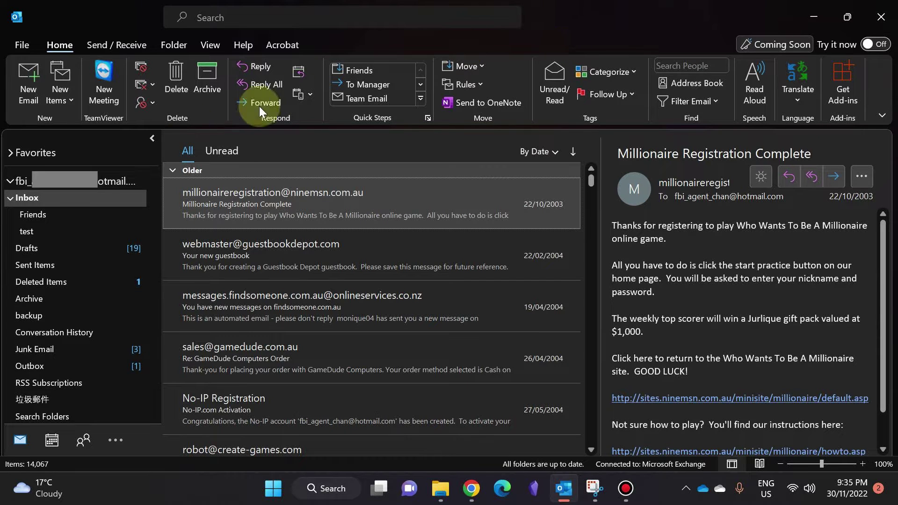
Step: From the account folder, search 'experts' with the scope set to Subfolders
{"action": "left_click", "coordinate": [30, 181]}
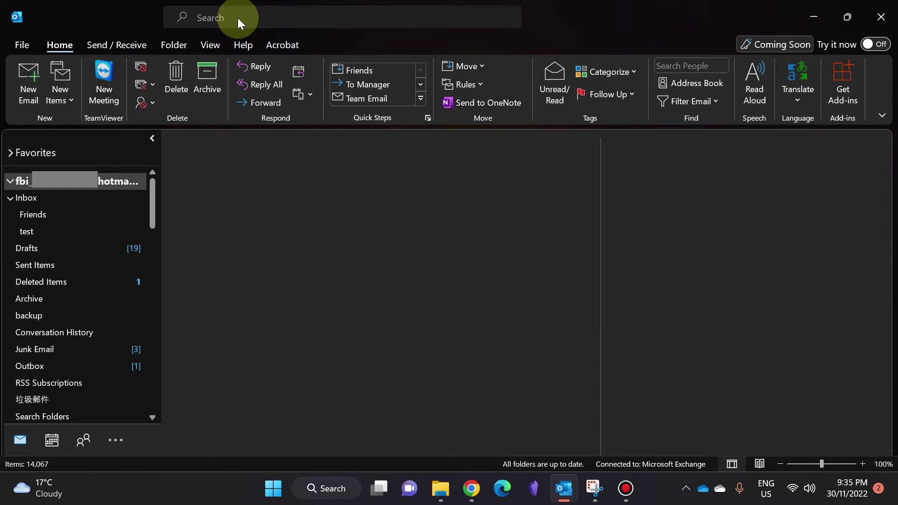
{"action": "left_click", "coordinate": [225, 17]}
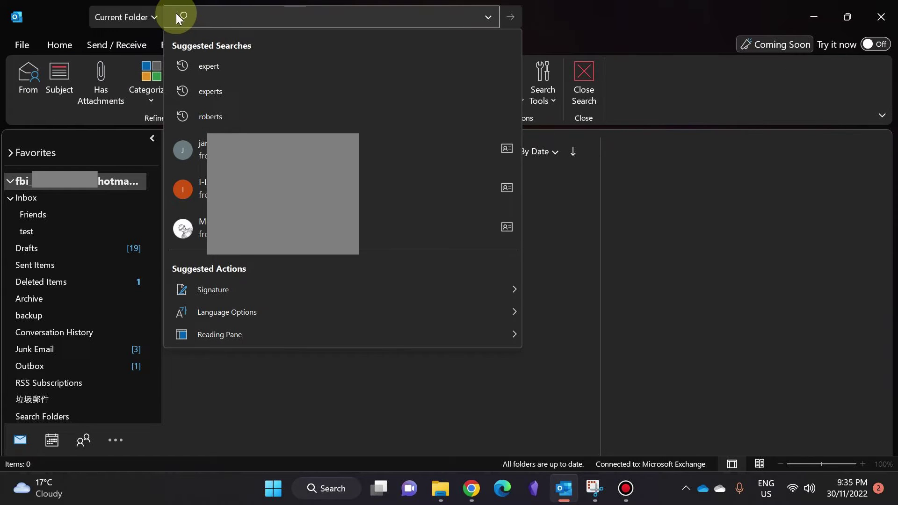
{"action": "left_click", "coordinate": [154, 18]}
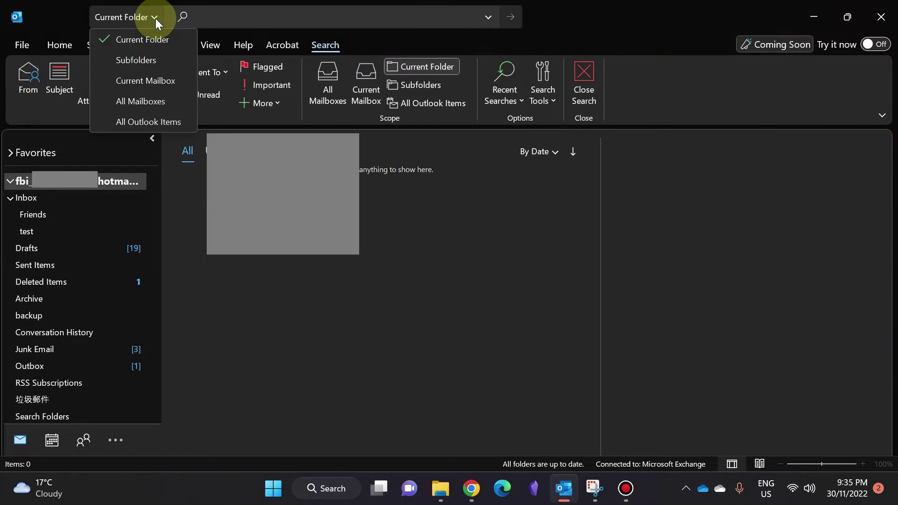
{"action": "left_click", "coordinate": [147, 59]}
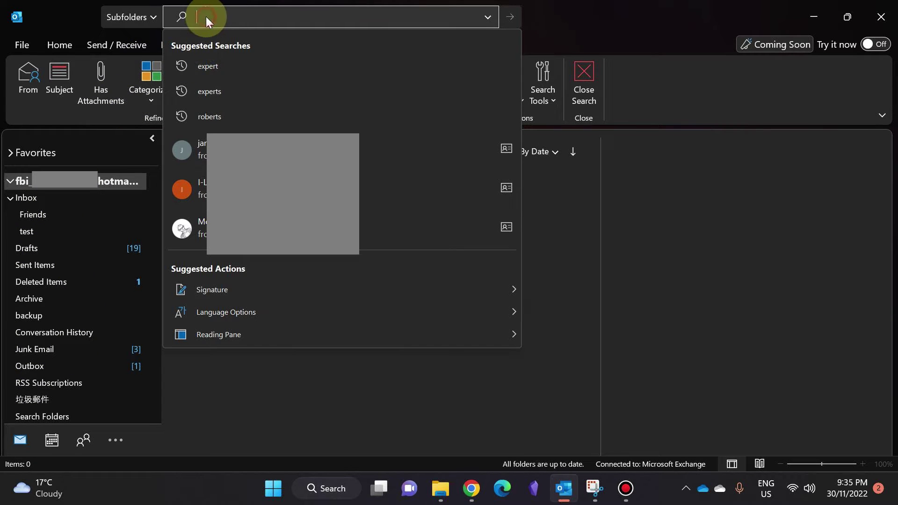
{"action": "type", "text": "experts"}
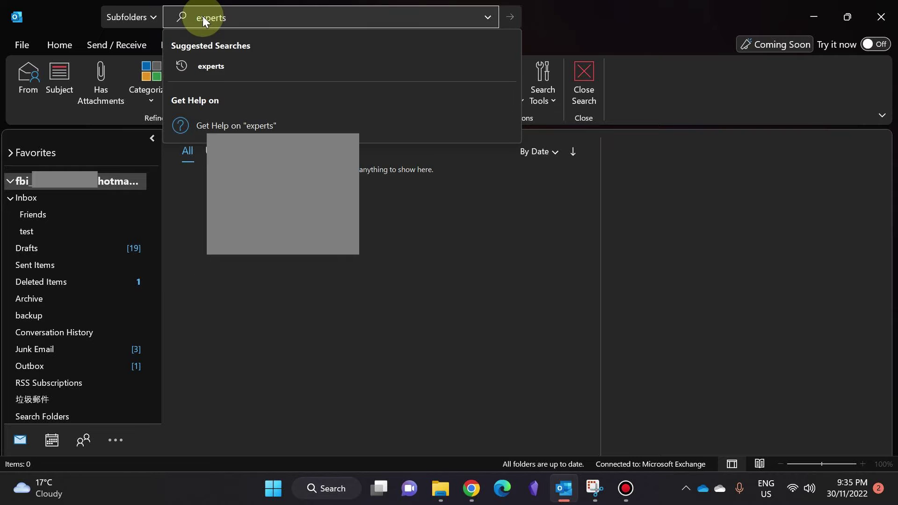
{"action": "key", "text": "Return"}
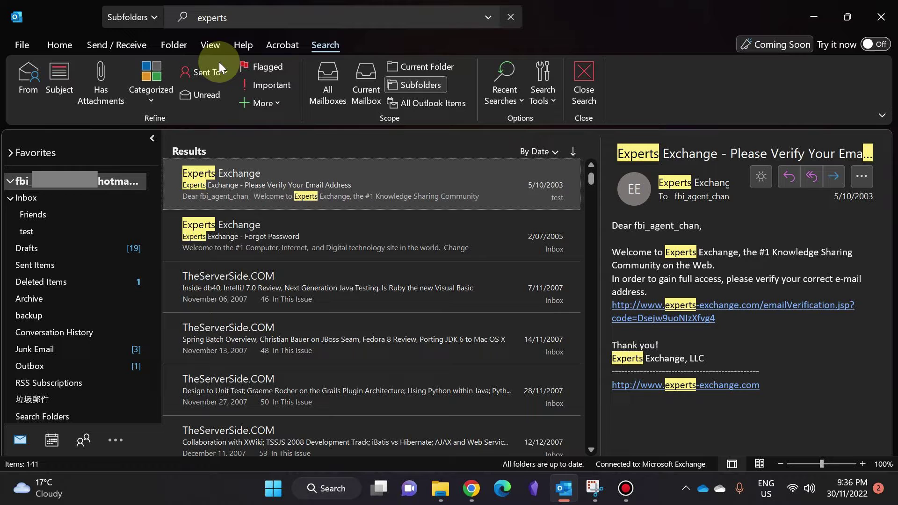
Step: Arrange the experts results by Folder from the View tab's Arrangement gallery
{"action": "left_click", "coordinate": [215, 49]}
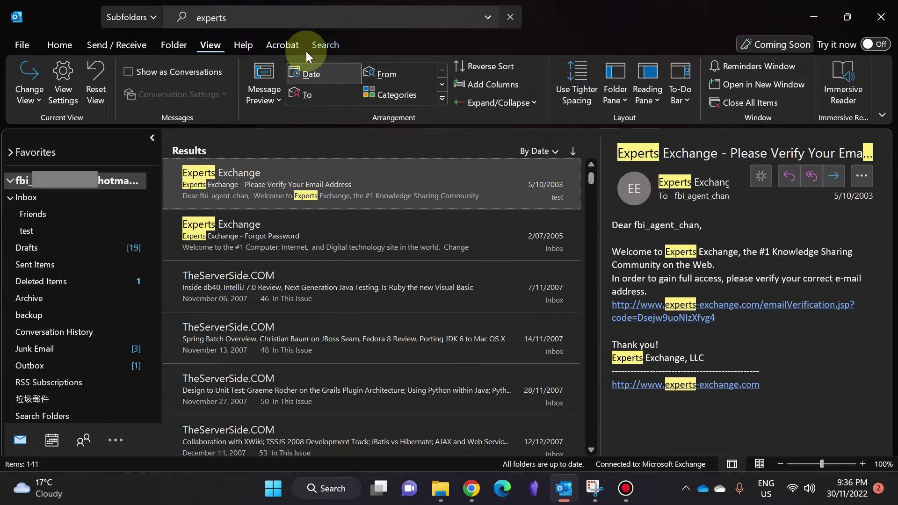
{"action": "left_click", "coordinate": [443, 83]}
{"action": "left_click", "coordinate": [443, 84]}
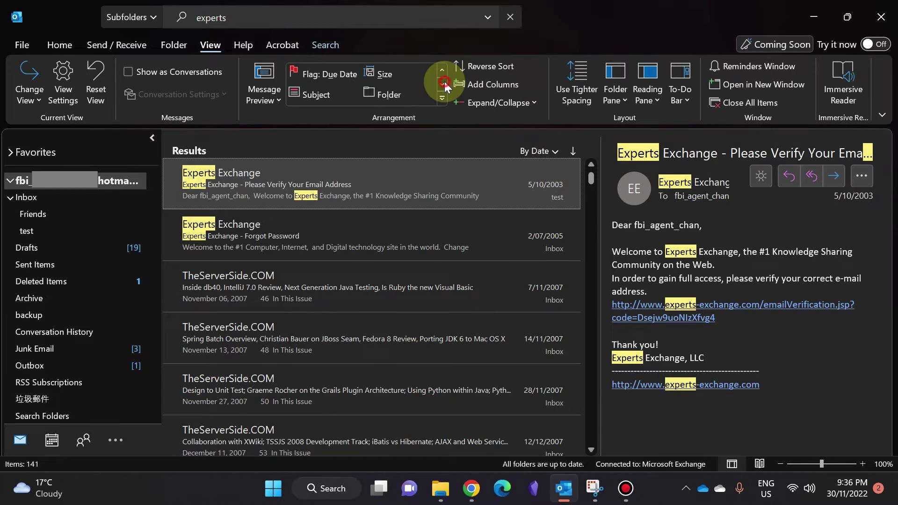
{"action": "left_click", "coordinate": [443, 83]}
{"action": "left_click", "coordinate": [441, 70]}
{"action": "left_click", "coordinate": [400, 90]}
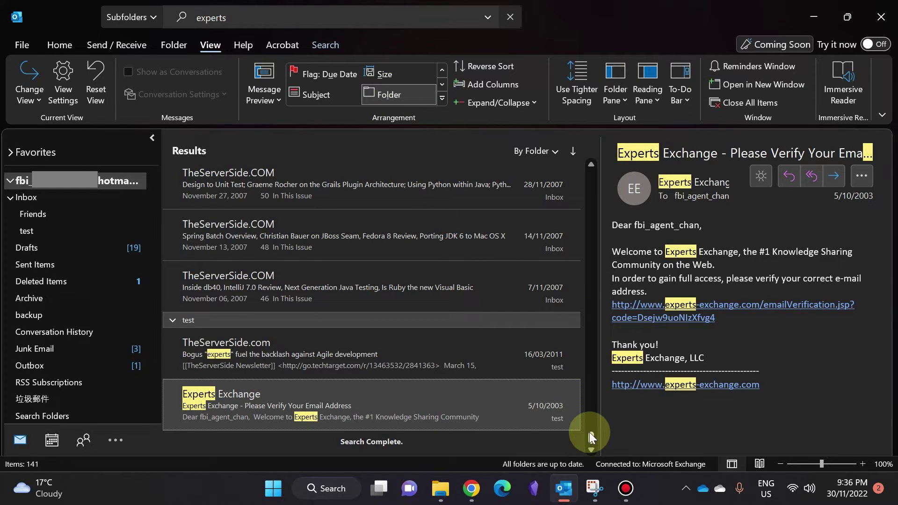
{"action": "left_click_drag", "start_coordinate": [591, 436], "coordinate": [596, 157]}
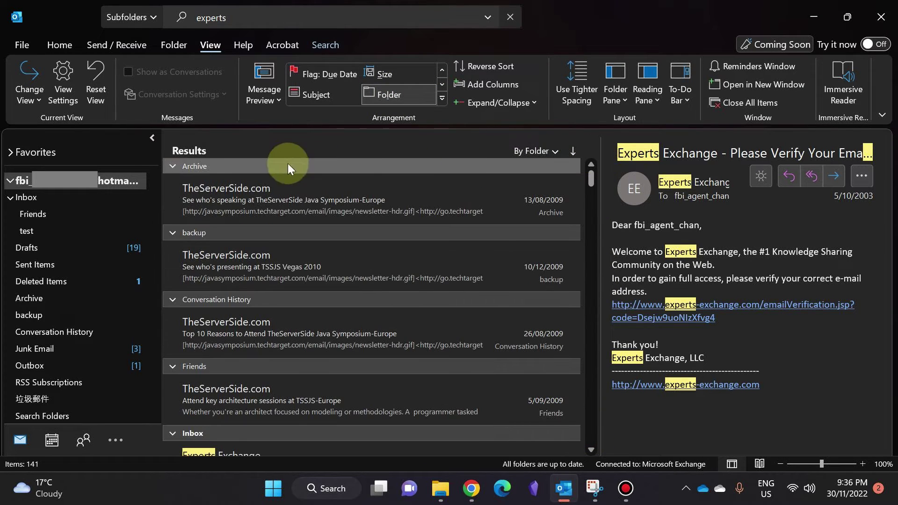
Step: Collapse the Archive, backup and Conversation History groups, then expand them again
{"action": "left_click", "coordinate": [172, 166]}
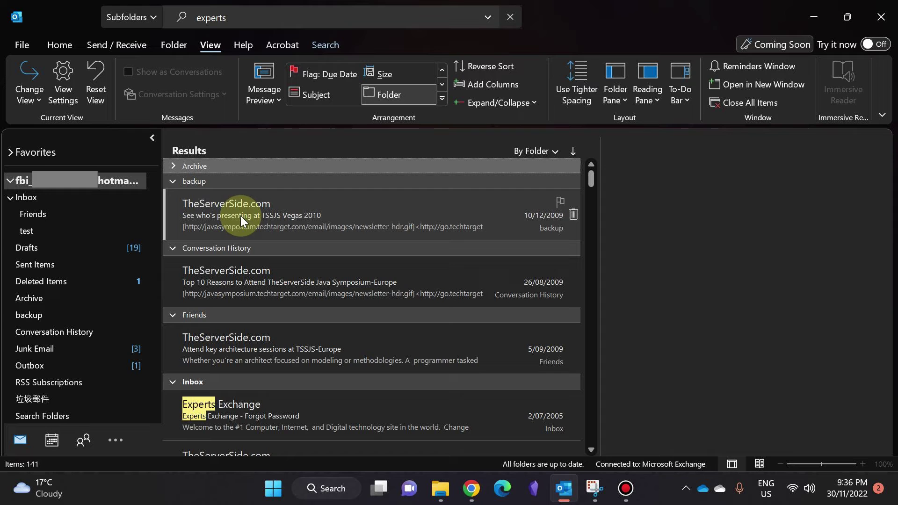
{"action": "left_click", "coordinate": [173, 181]}
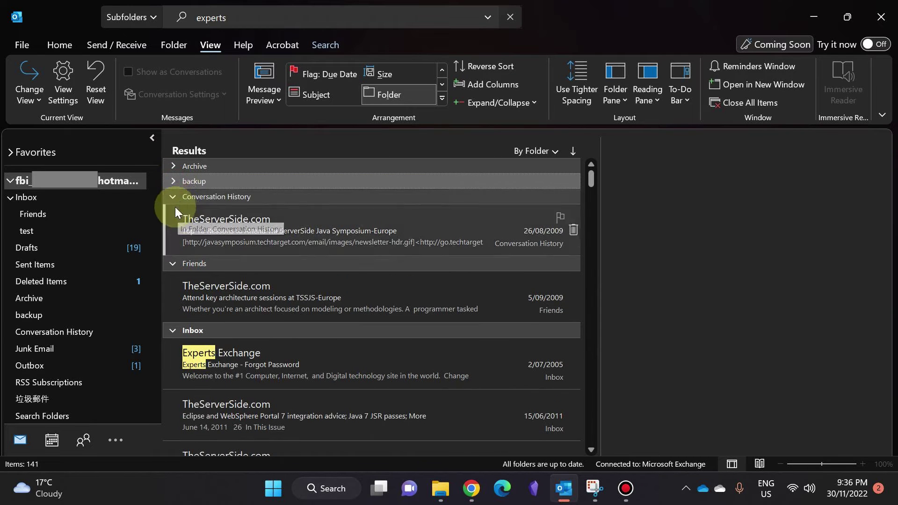
{"action": "left_click", "coordinate": [172, 197]}
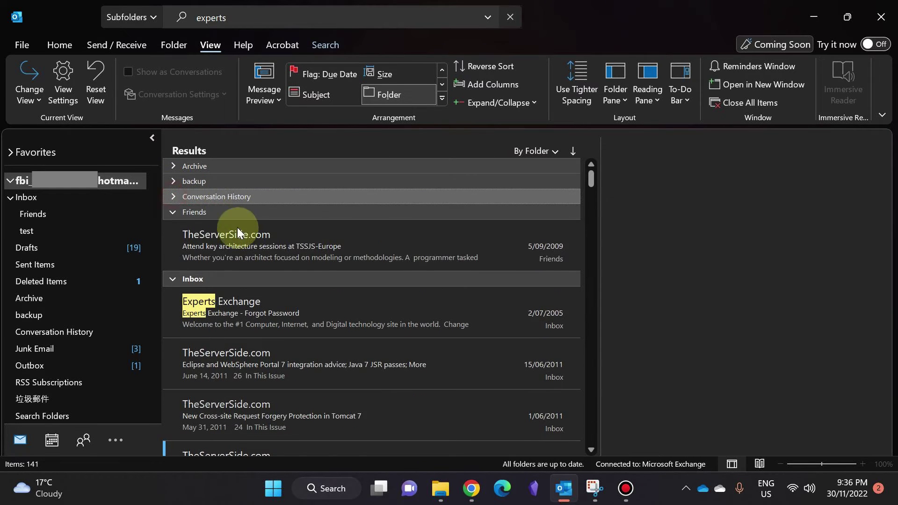
{"action": "left_click", "coordinate": [173, 196]}
{"action": "left_click", "coordinate": [171, 181]}
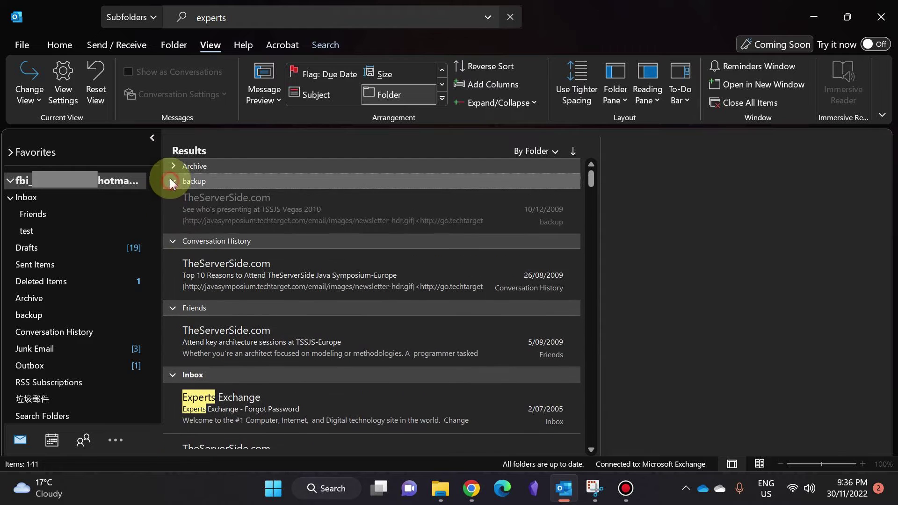
{"action": "left_click", "coordinate": [172, 166]}
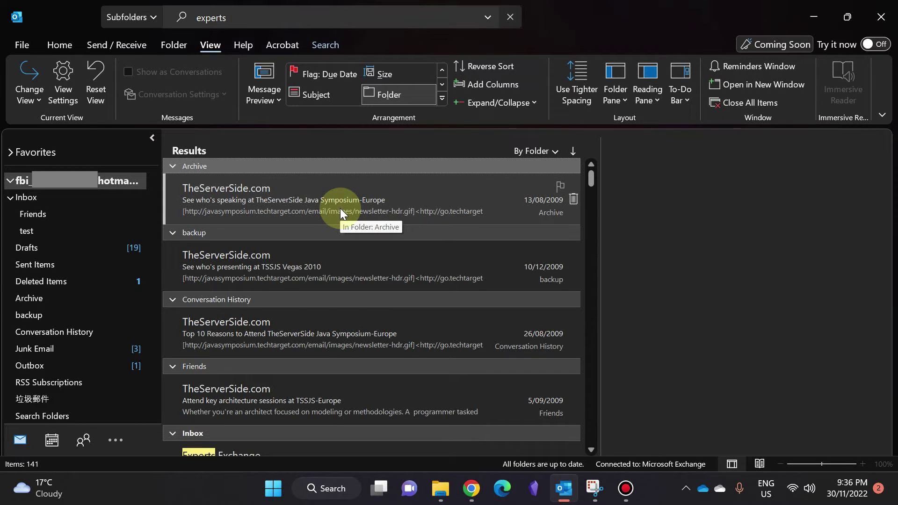
Step: Switch to the single-line view and arrange the results By From, grouped by sender
{"action": "left_click", "coordinate": [34, 100]}
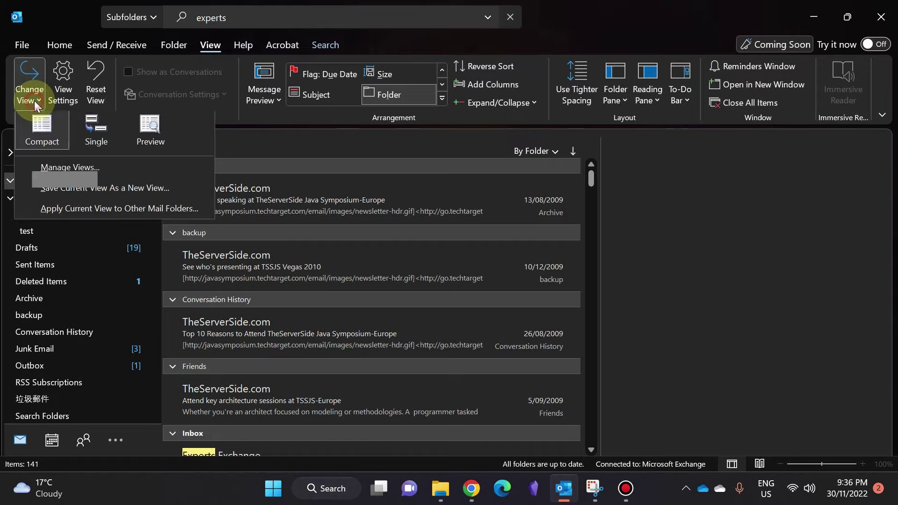
{"action": "left_click", "coordinate": [94, 134]}
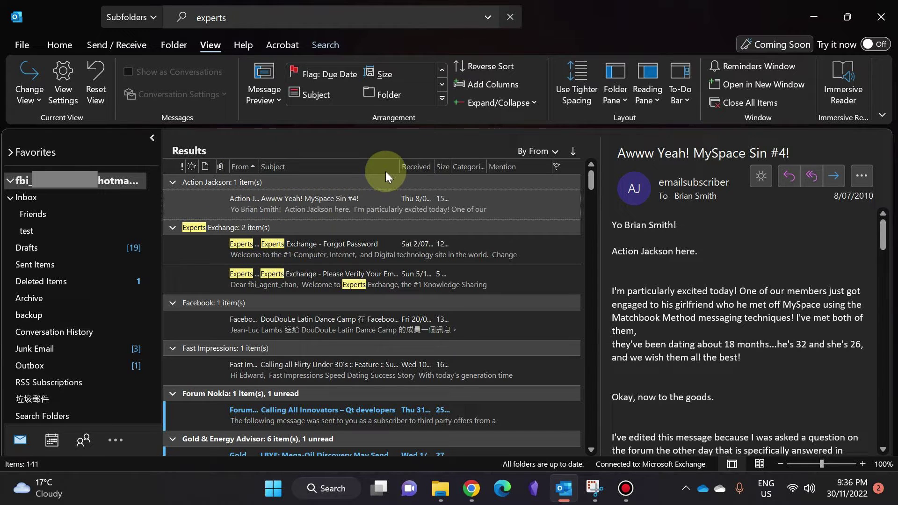
{"action": "left_click", "coordinate": [297, 168]}
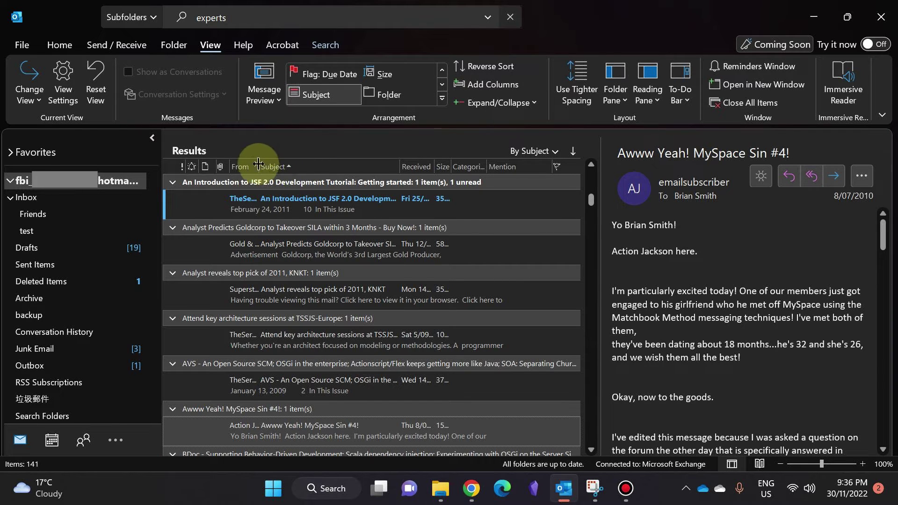
{"action": "left_click", "coordinate": [240, 167]}
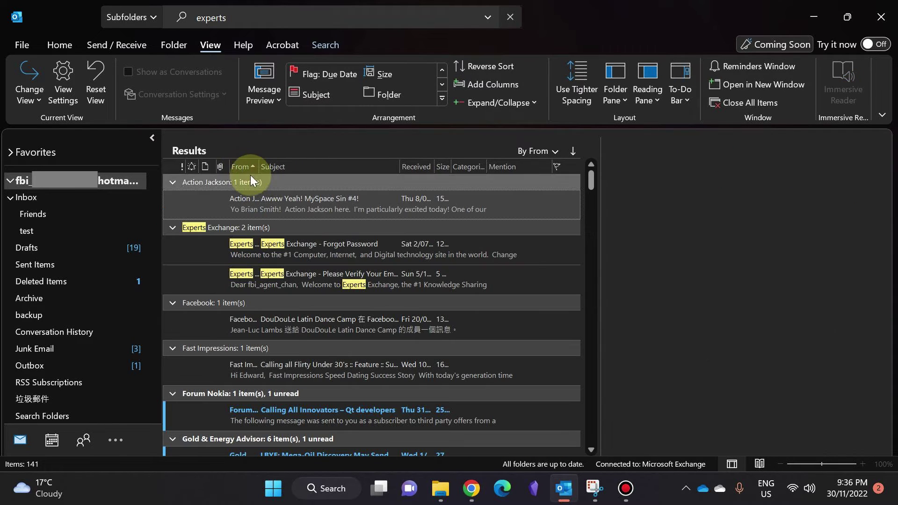
{"action": "left_click", "coordinate": [411, 167]}
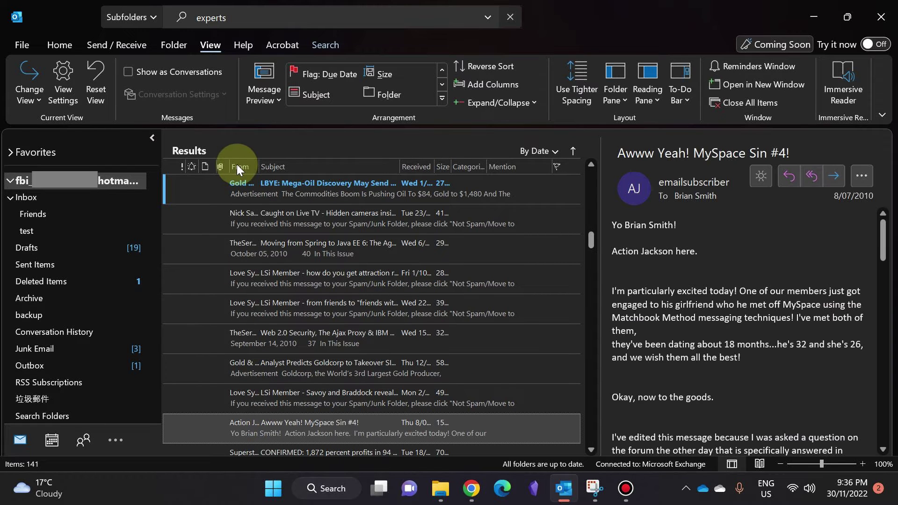
{"action": "left_click", "coordinate": [237, 165]}
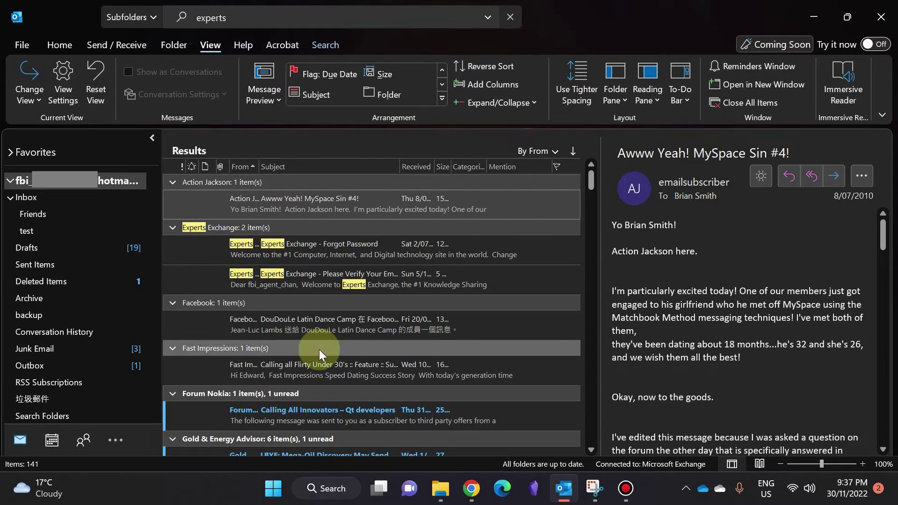
Step: Add the In Folder field from All Mail fields as a column and widen it
{"action": "right_click", "coordinate": [332, 165]}
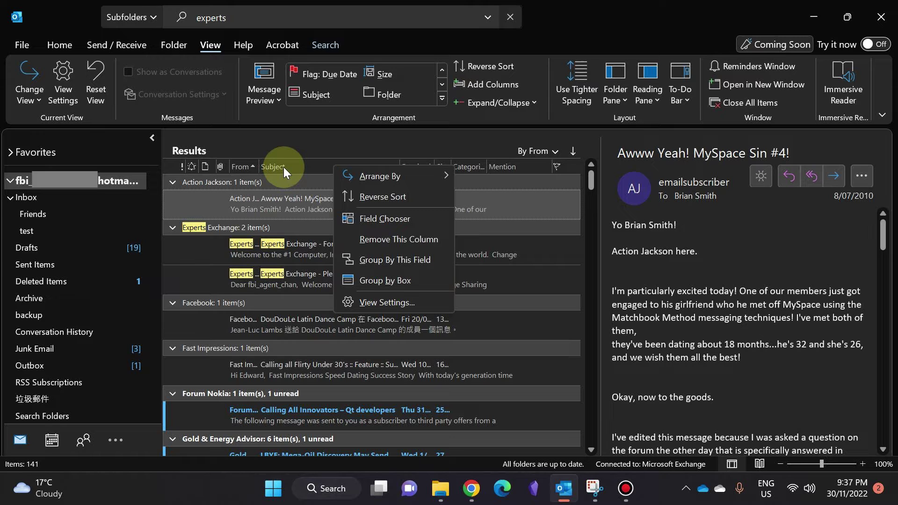
{"action": "left_click", "coordinate": [403, 219]}
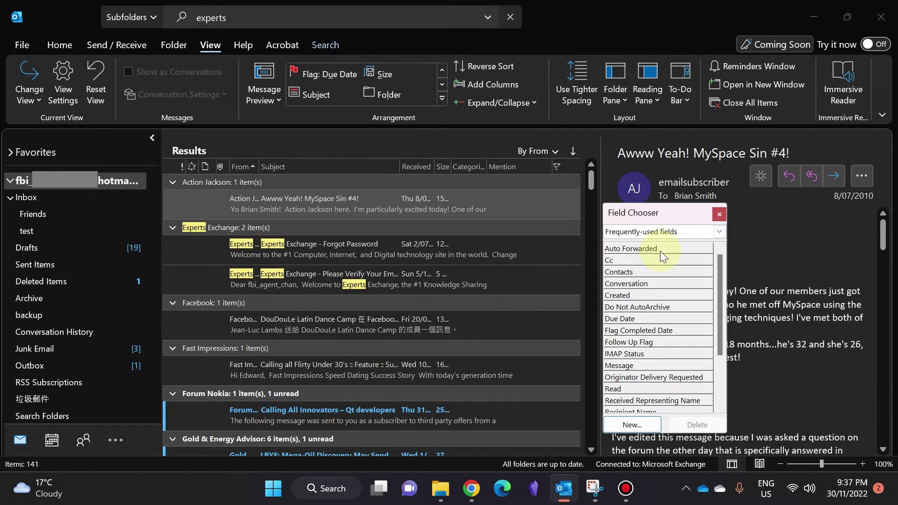
{"action": "left_click", "coordinate": [718, 233]}
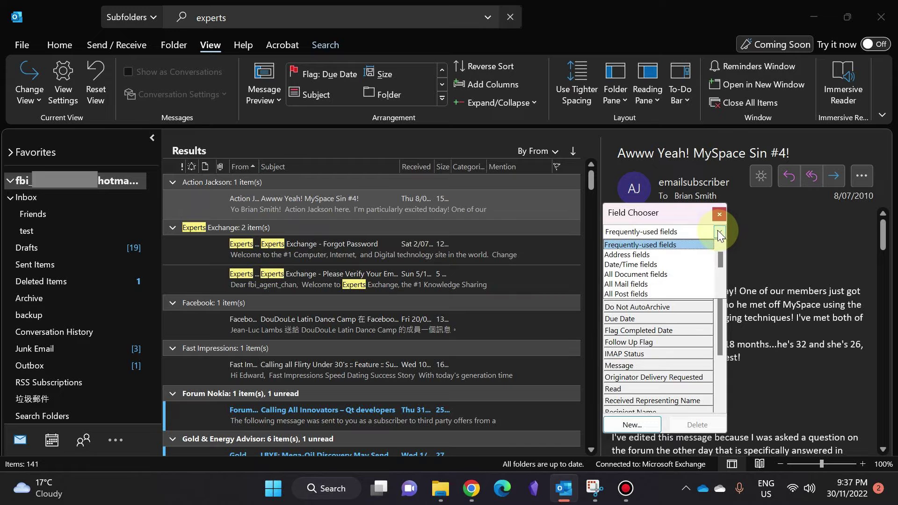
{"action": "left_click", "coordinate": [638, 285]}
{"action": "left_click_drag", "start_coordinate": [723, 269], "coordinate": [719, 300]}
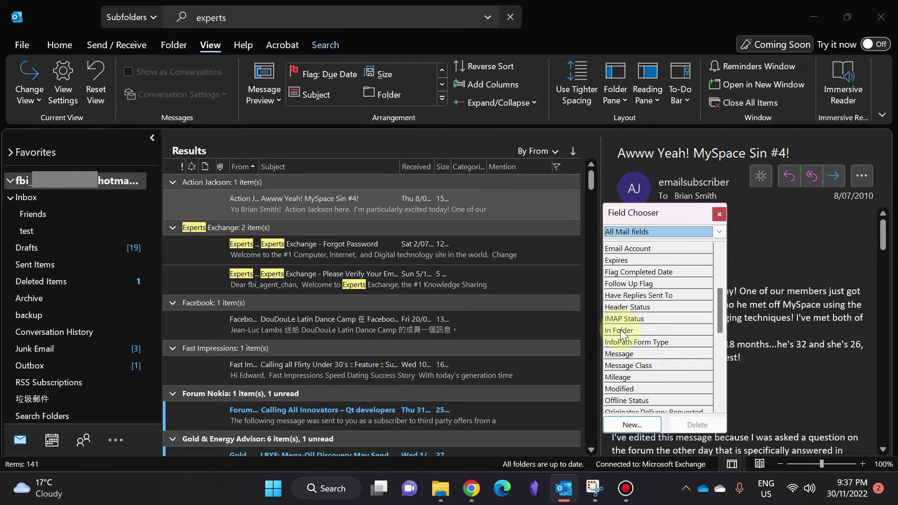
{"action": "left_click_drag", "start_coordinate": [621, 330], "coordinate": [236, 169]}
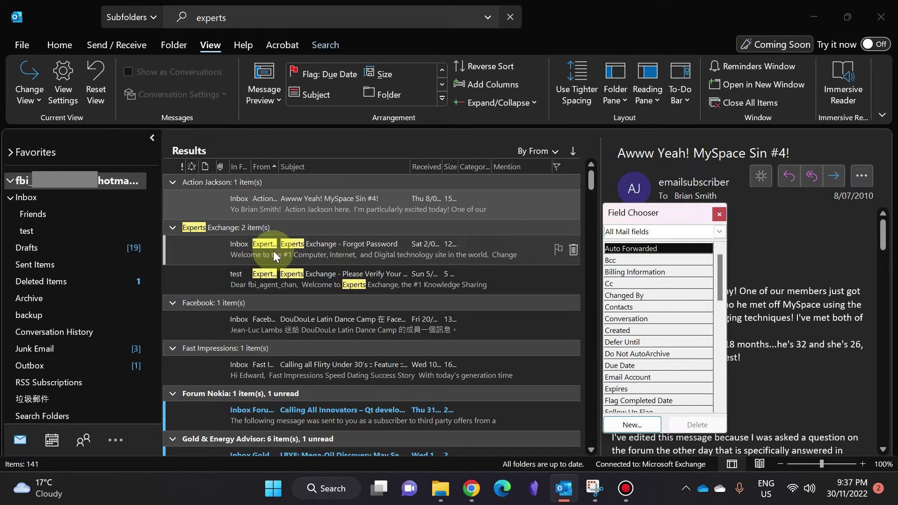
{"action": "left_click", "coordinate": [719, 213]}
{"action": "left_click_drag", "start_coordinate": [253, 166], "coordinate": [310, 167]}
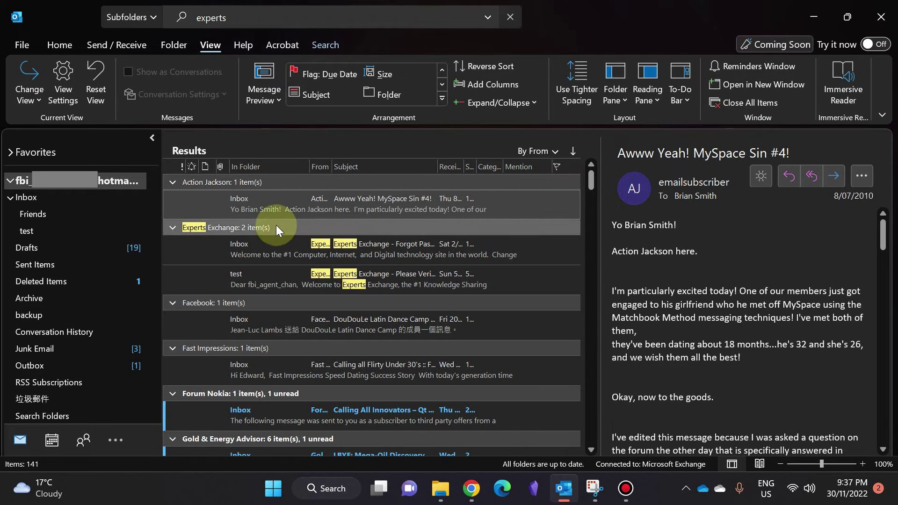
Step: Sort the results by the Received column so they list By Date, ungrouped
{"action": "left_click", "coordinate": [451, 164]}
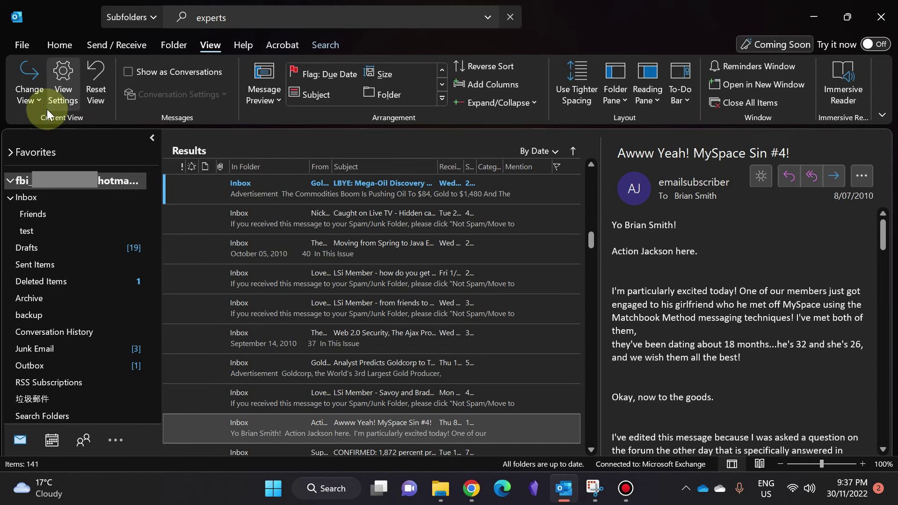
Step: Apply the current view to the main account's folders, including subfolders
{"action": "left_click", "coordinate": [40, 97]}
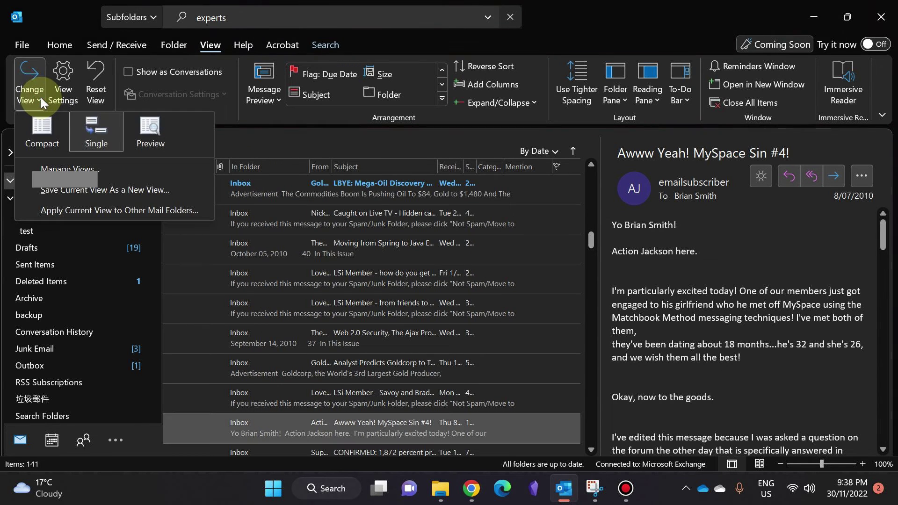
{"action": "left_click", "coordinate": [97, 211]}
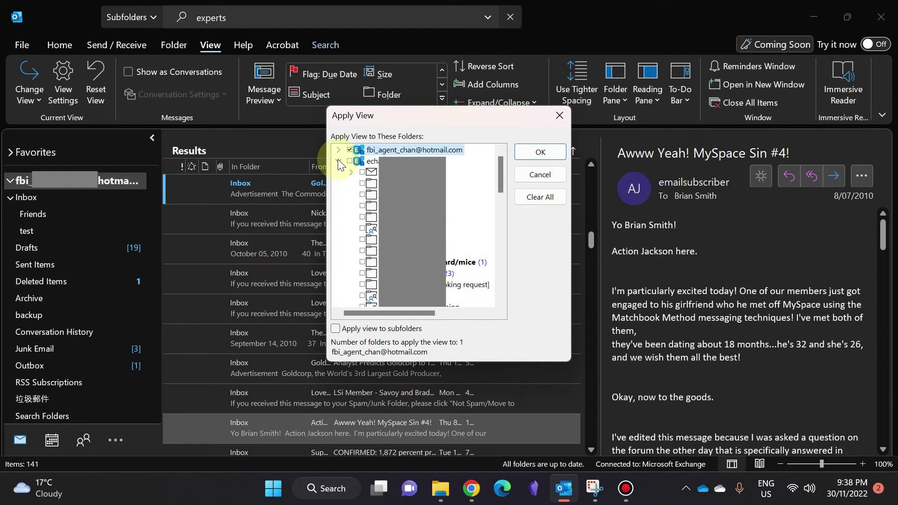
{"action": "left_click", "coordinate": [337, 160]}
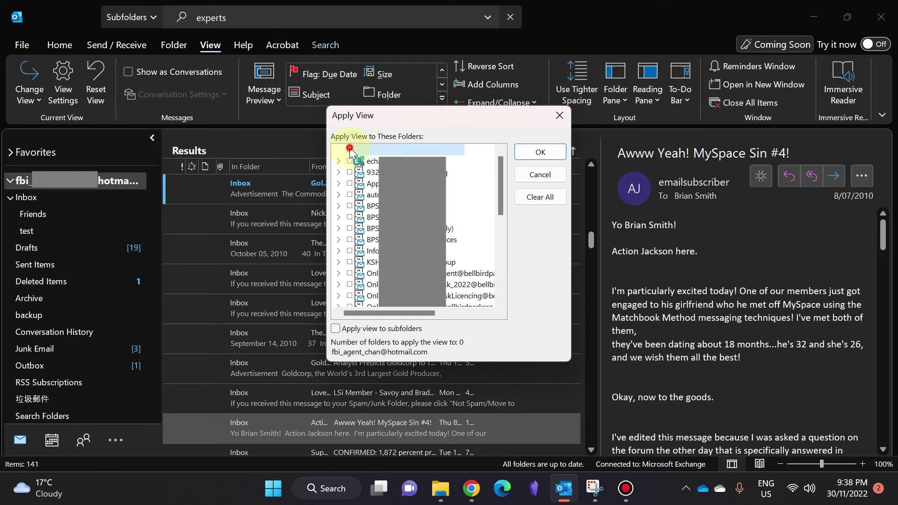
{"action": "left_click", "coordinate": [350, 151]}
{"action": "left_click", "coordinate": [350, 150]}
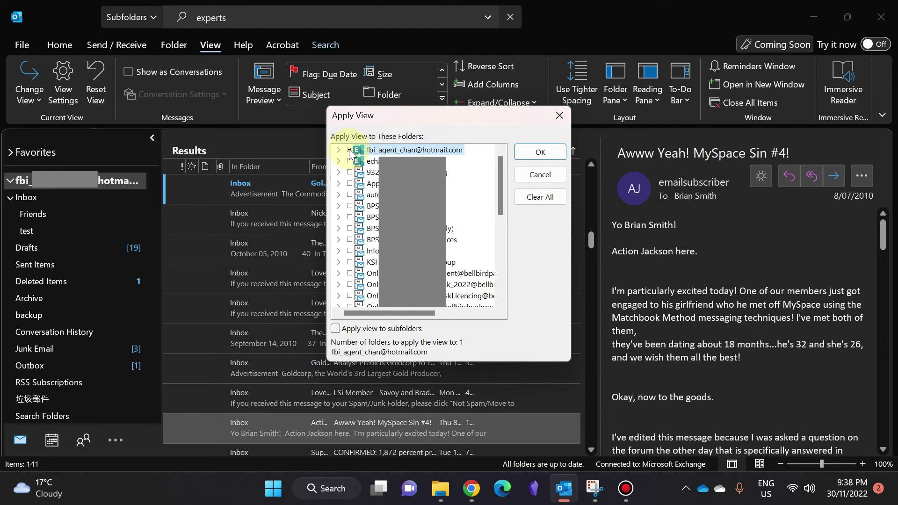
{"action": "left_click", "coordinate": [337, 329]}
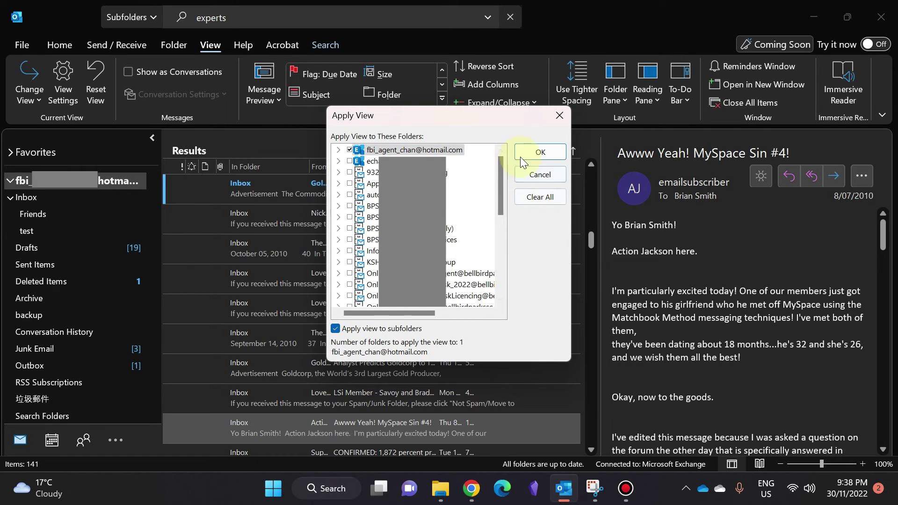
{"action": "left_click", "coordinate": [539, 153]}
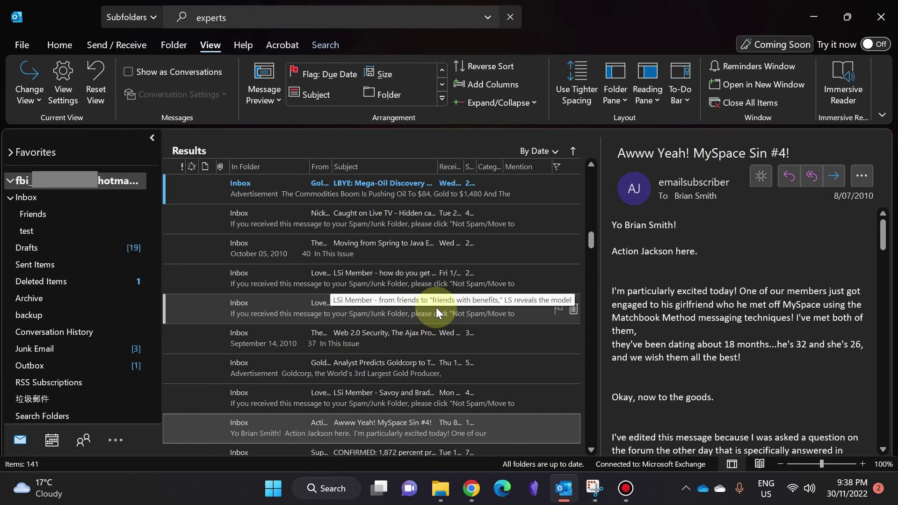
Step: Replace the search term 'experts' with '2005' and run the search
{"action": "left_click", "coordinate": [240, 16]}
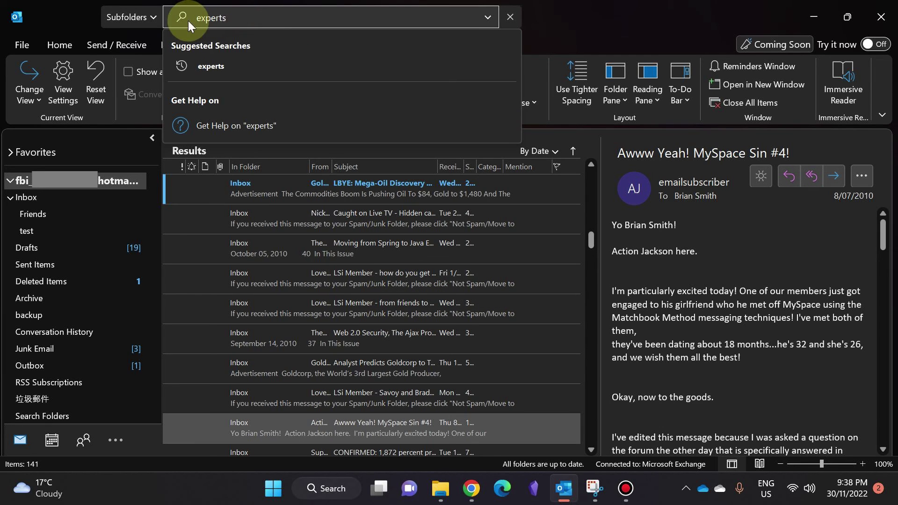
{"action": "double_click", "coordinate": [212, 18]}
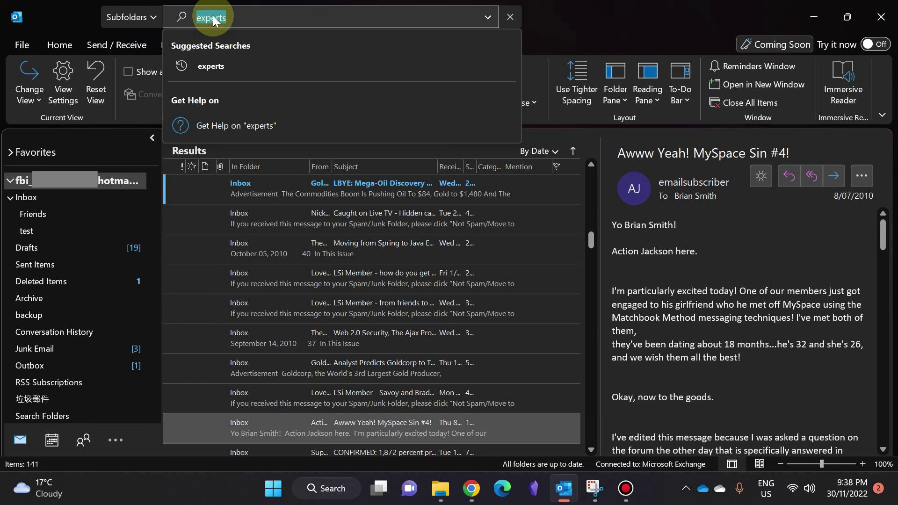
{"action": "type", "text": "2005"}
{"action": "key", "text": "Return"}
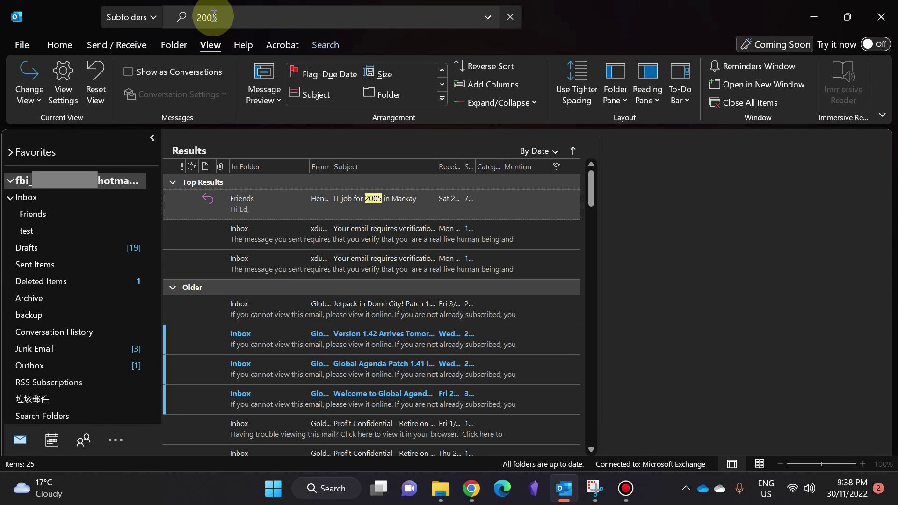